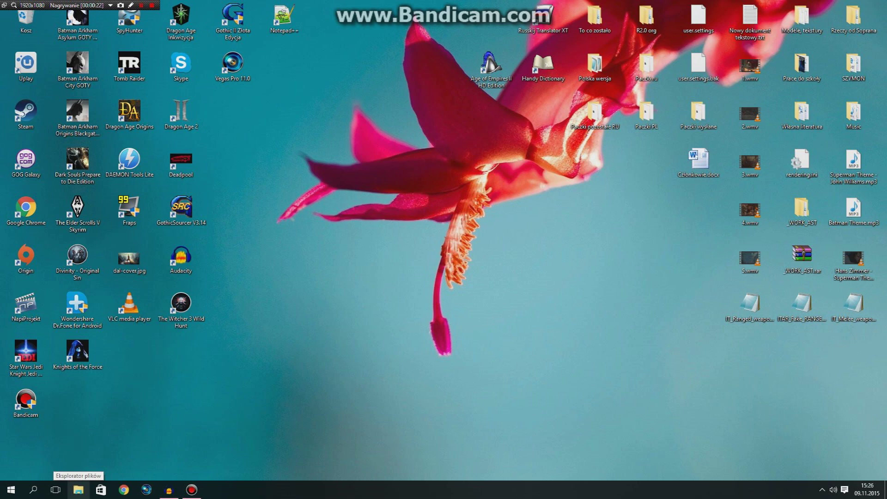
- Run daupdater.exe from D:\Program Files (x86)\Origin Games\Dragon Age\bin_ship
{"action": "left_click", "coordinate": [78, 490]}
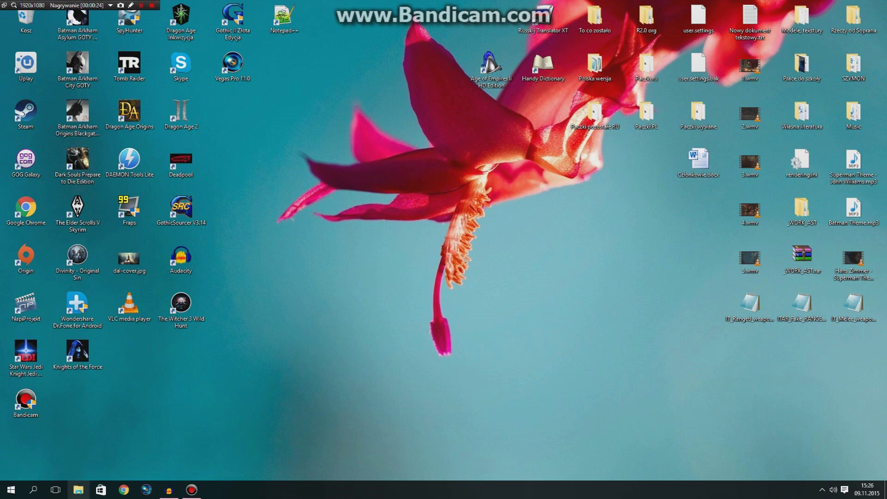
{"action": "left_click", "coordinate": [200, 355]}
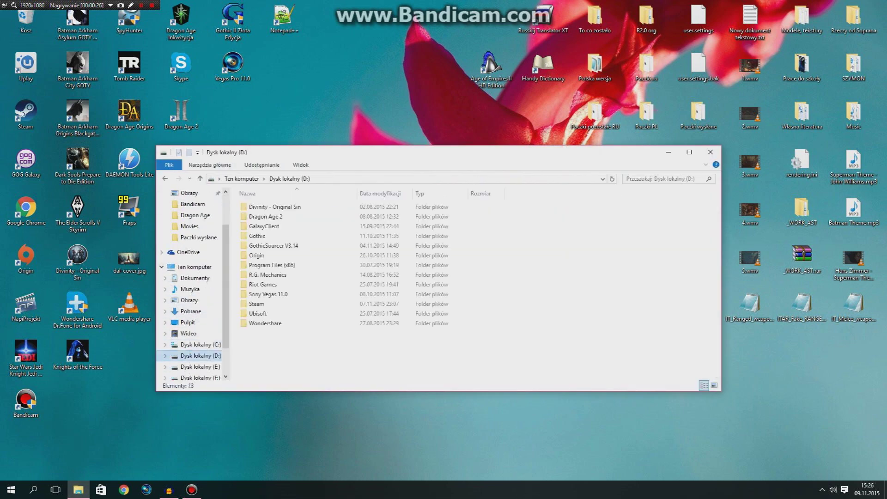
{"action": "double_click", "coordinate": [271, 265]}
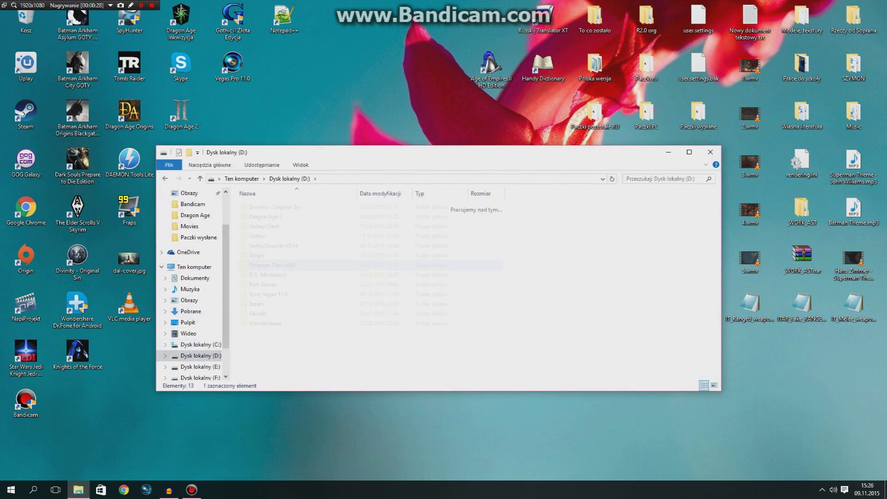
{"action": "double_click", "coordinate": [263, 206]}
{"action": "double_click", "coordinate": [260, 206]}
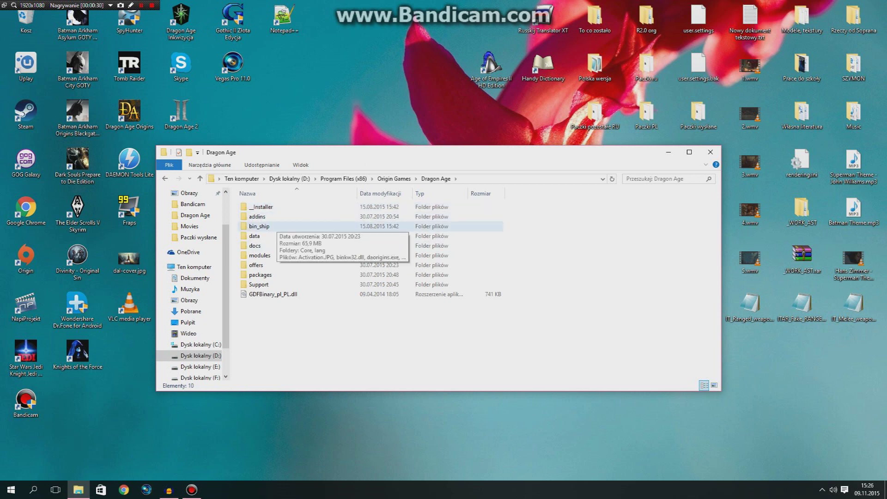
{"action": "double_click", "coordinate": [270, 225]}
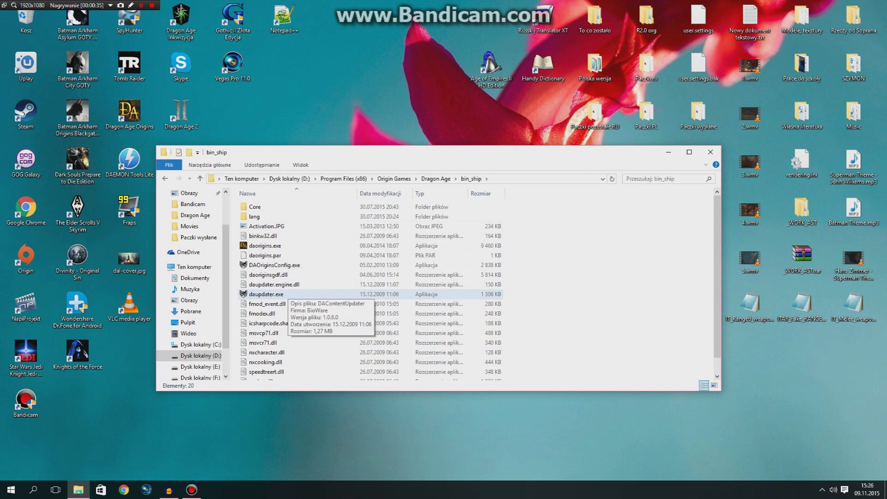
{"action": "double_click", "coordinate": [277, 293]}
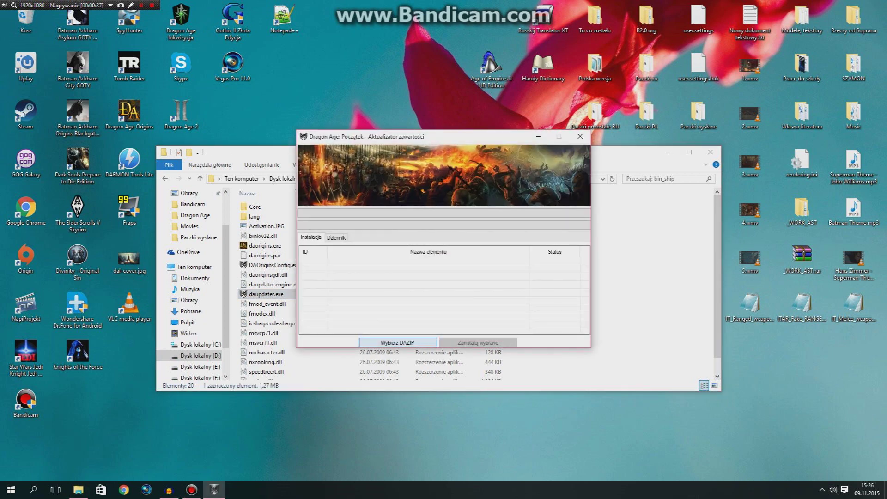
- Add Dalish Mage - Origin v2.1.dazip from its mod folder to the updater's installation list
{"action": "left_click", "coordinate": [397, 342]}
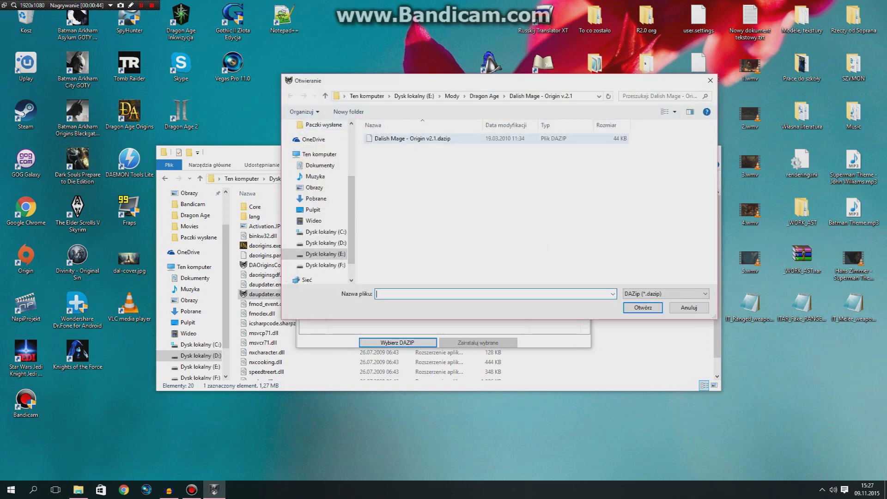
{"action": "double_click", "coordinate": [411, 138]}
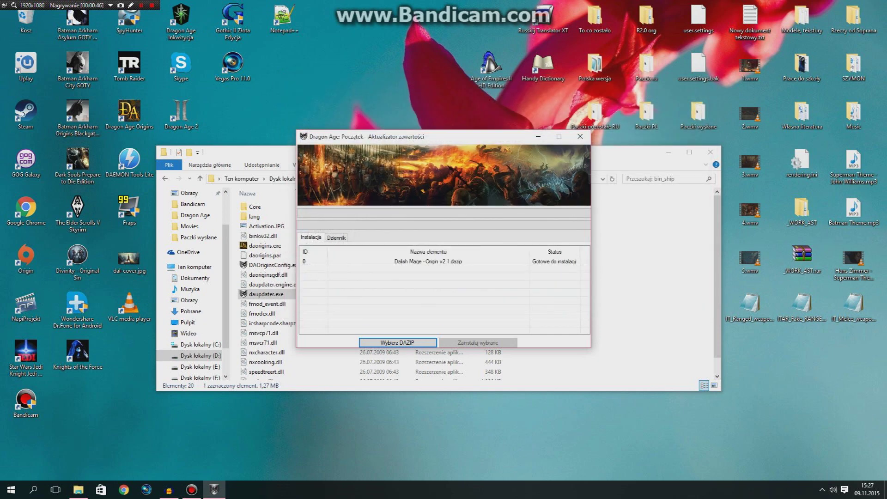
{"action": "left_click", "coordinate": [428, 261]}
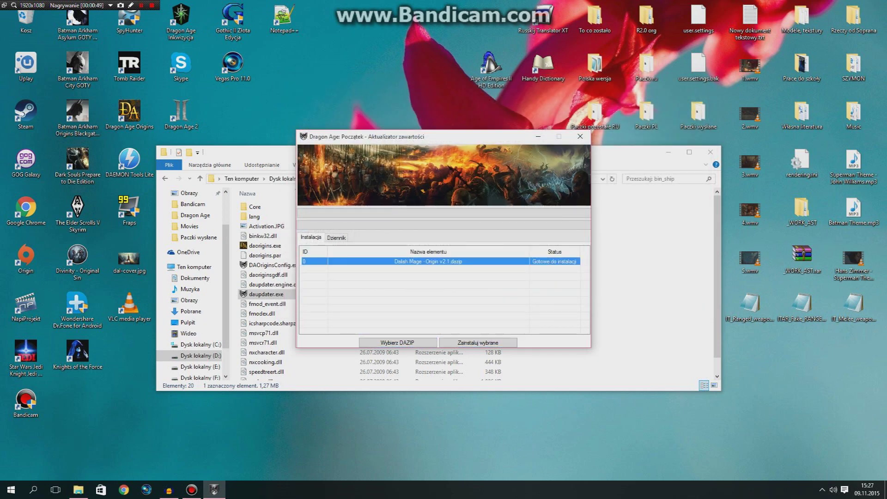
- Add AERv77.dazip from the Ancient Elven Ruins 77 folder in E:\Mody\Dragon Age to the installation list
{"action": "left_click", "coordinate": [397, 342]}
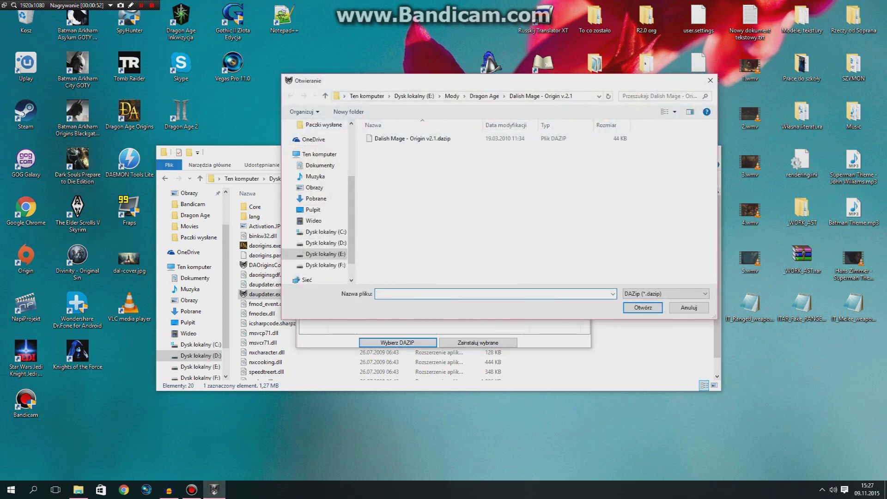
{"action": "left_click", "coordinate": [484, 96]}
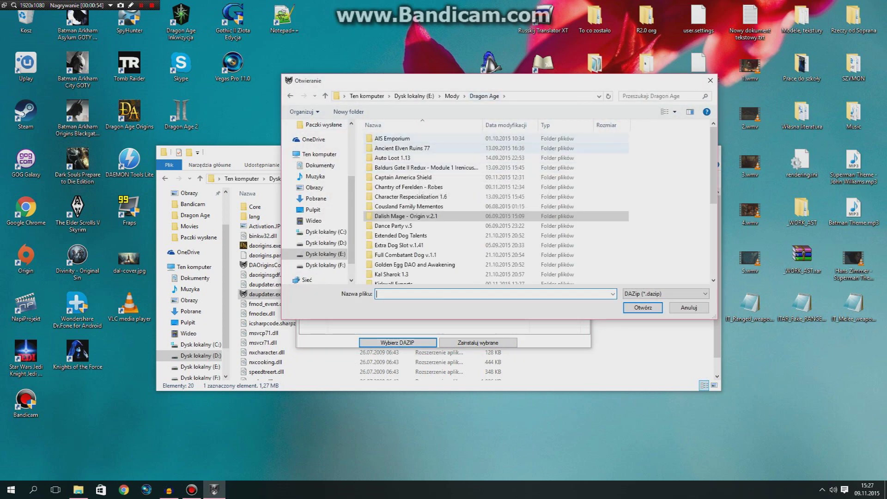
{"action": "double_click", "coordinate": [393, 148]}
{"action": "double_click", "coordinate": [391, 138]}
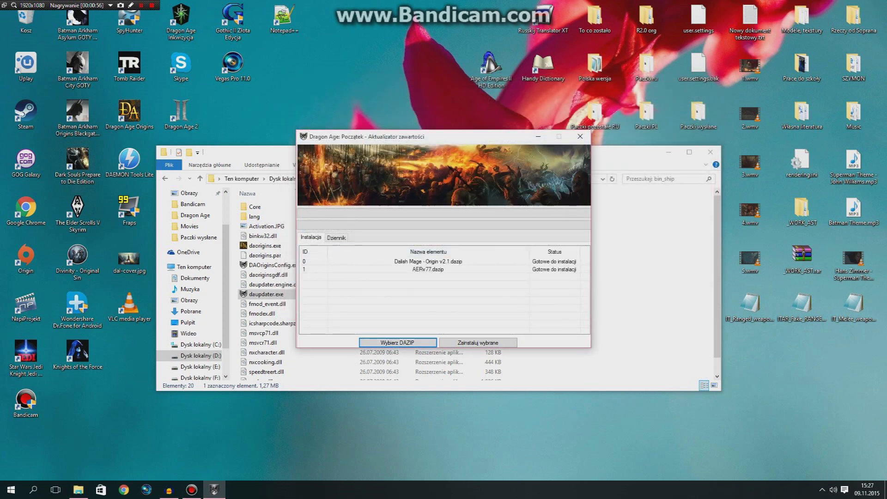
- Install both listed DAZIP packages together, and close the updater when the installation is done
{"action": "left_click", "coordinate": [428, 261]}
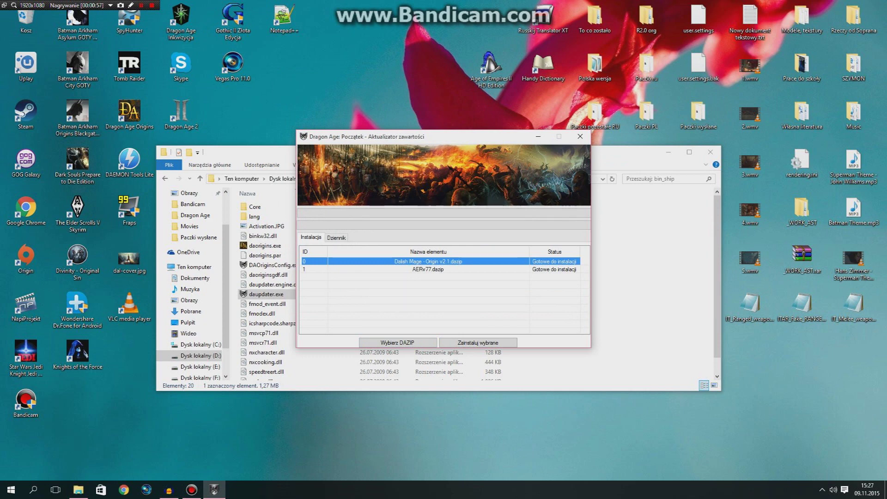
{"action": "left_click", "coordinate": [428, 269], "text": "shift"}
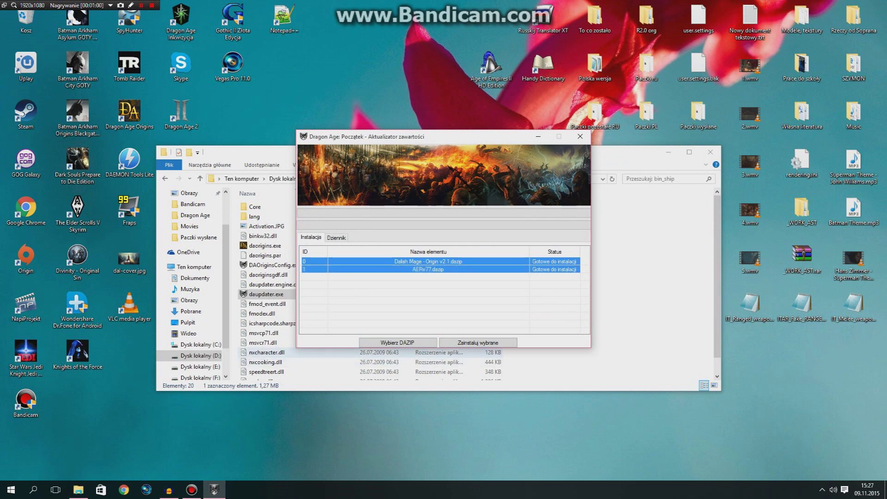
{"action": "left_click", "coordinate": [478, 343]}
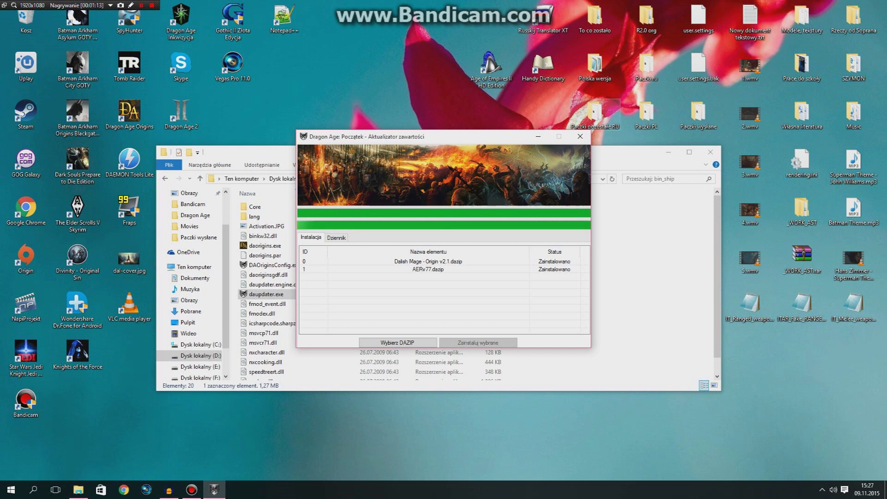
{"action": "left_click", "coordinate": [580, 136]}
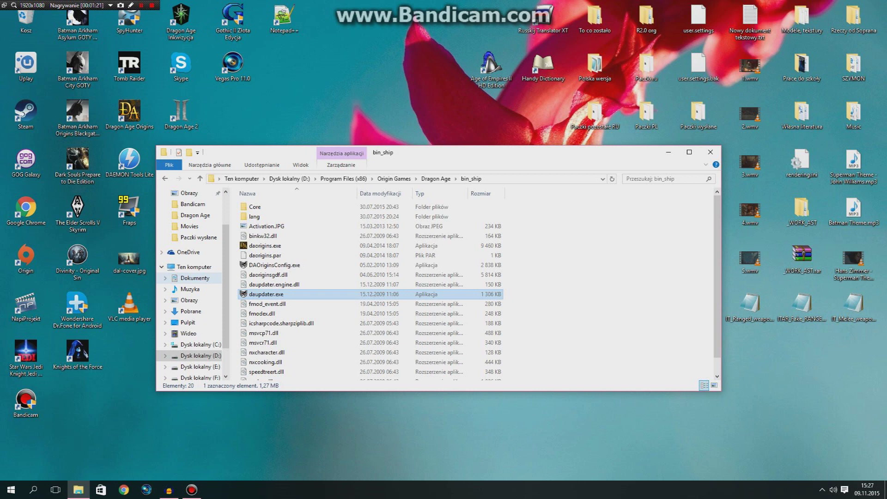
- Open the BioWare\Dragon Age\packages\core\override folder inside Documents
{"action": "left_click", "coordinate": [195, 278]}
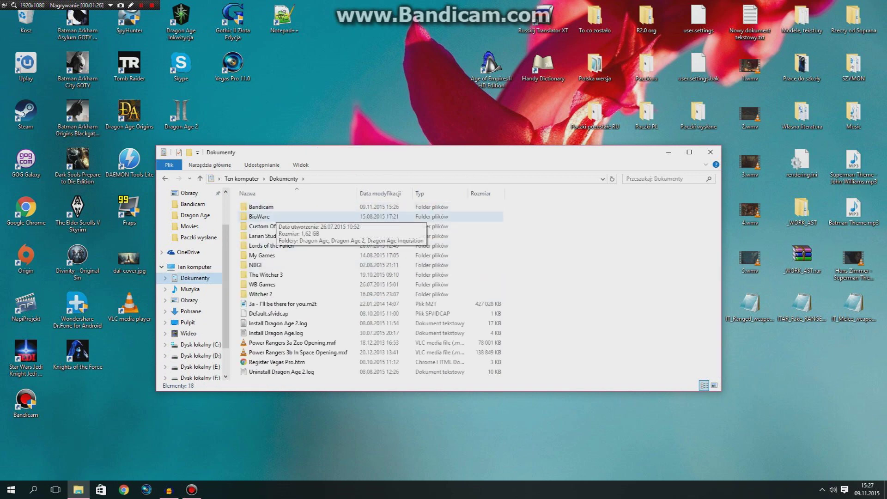
{"action": "double_click", "coordinate": [259, 216]}
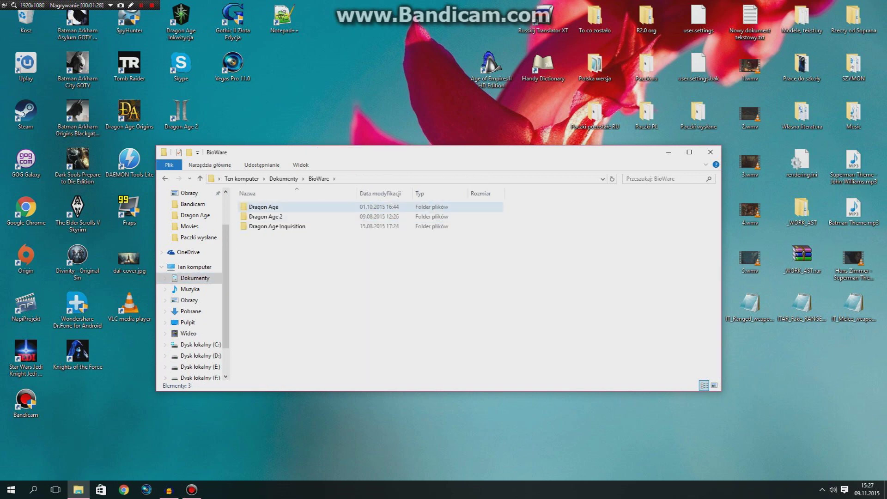
{"action": "double_click", "coordinate": [257, 207]}
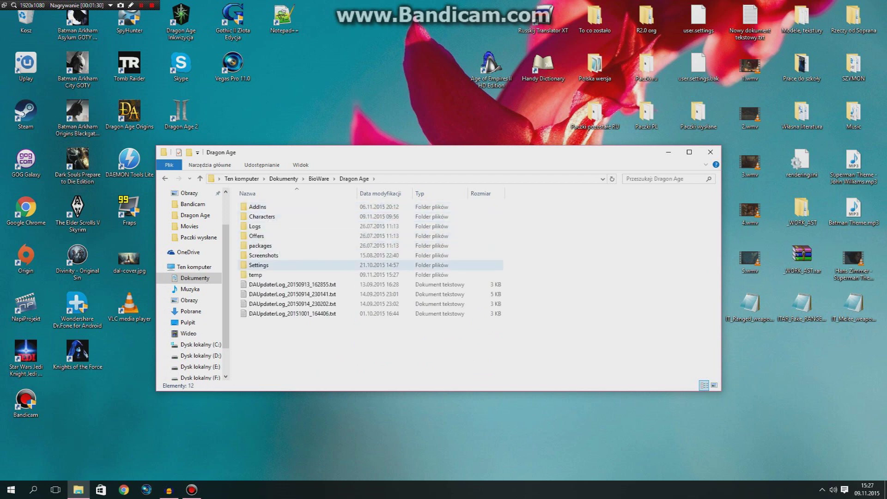
{"action": "double_click", "coordinate": [260, 245]}
{"action": "double_click", "coordinate": [256, 207]}
{"action": "double_click", "coordinate": [259, 226]}
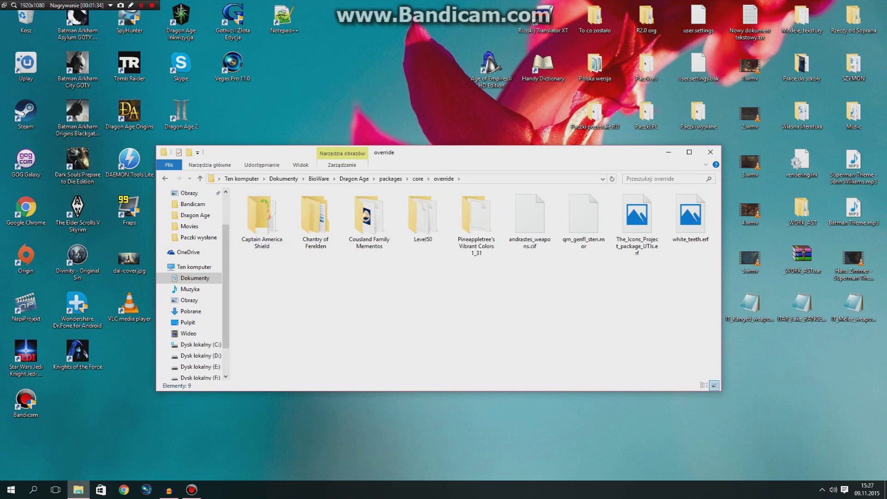
- Open the White Teeth folder from E:\Mody\Dragon Age in a second window beside the override folder
{"action": "right_click", "coordinate": [78, 489]}
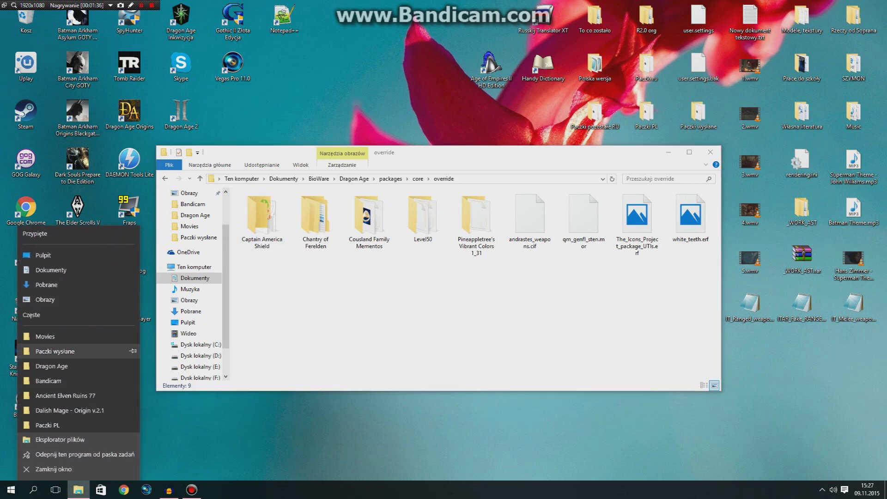
{"action": "left_click", "coordinate": [73, 368]}
{"action": "left_click_drag", "start_coordinate": [277, 152], "coordinate": [500, 90]}
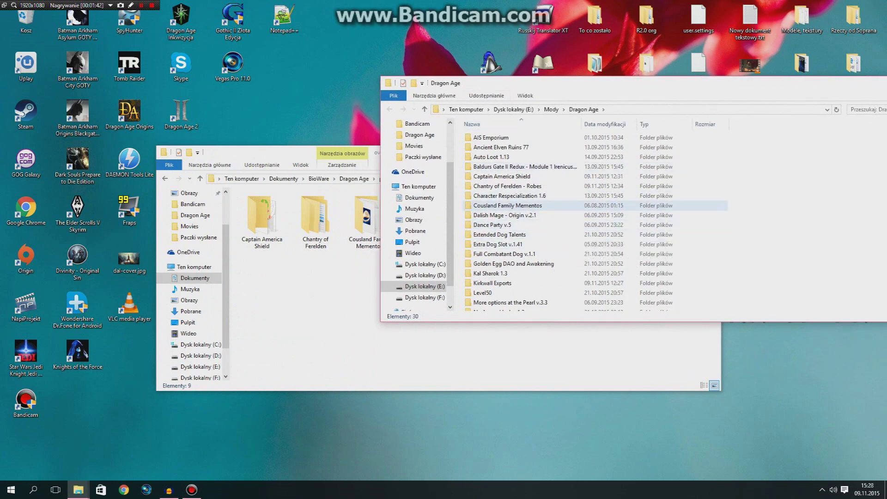
{"action": "scroll", "coordinate": [532, 222], "scroll_direction": "down", "scroll_amount": 4}
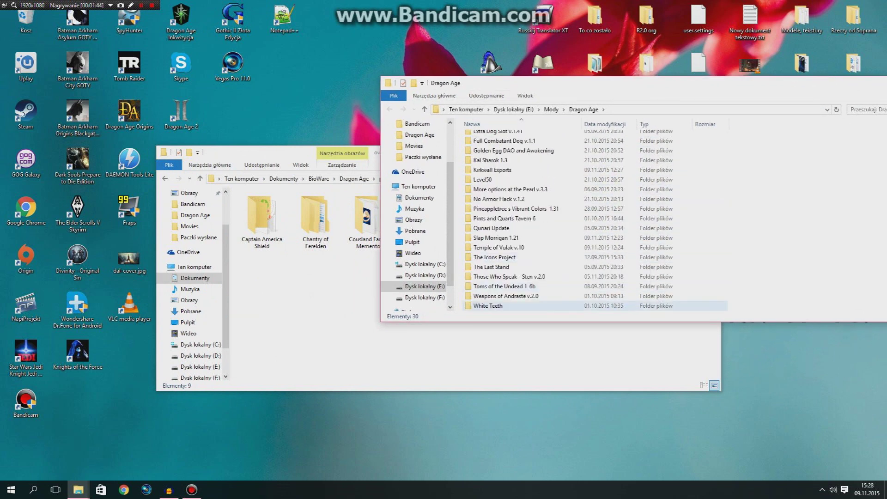
{"action": "double_click", "coordinate": [488, 306]}
{"action": "key", "text": "alt+Tab"}
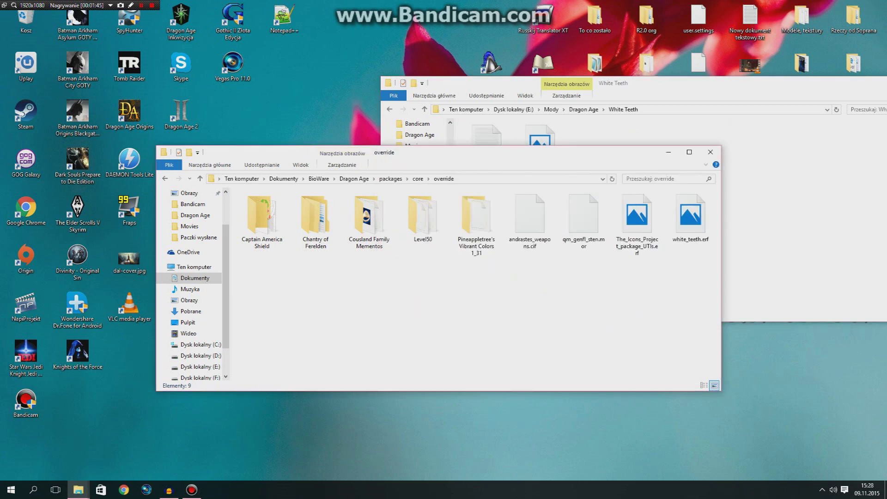
{"action": "key", "text": "alt+Tab"}
{"action": "left_click_drag", "start_coordinate": [643, 205], "coordinate": [515, 118]}
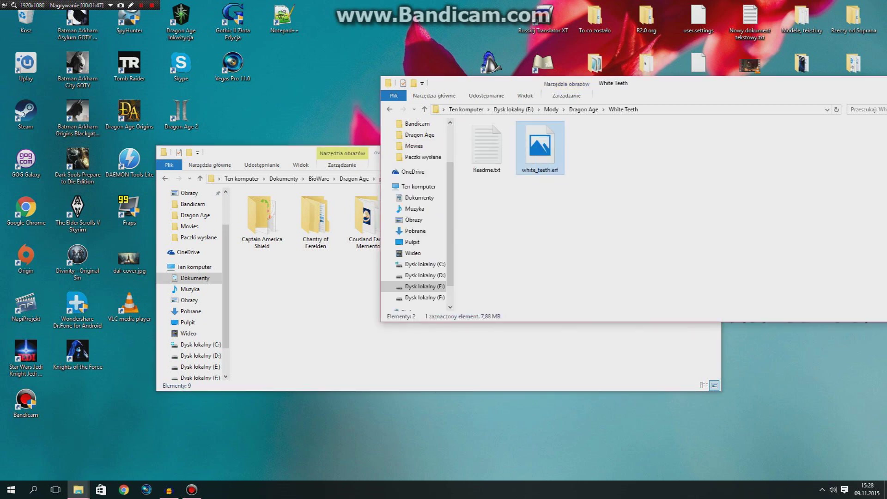
{"action": "right_click", "coordinate": [539, 142]}
{"action": "left_click", "coordinate": [566, 258]}
{"action": "left_click", "coordinate": [566, 258]}
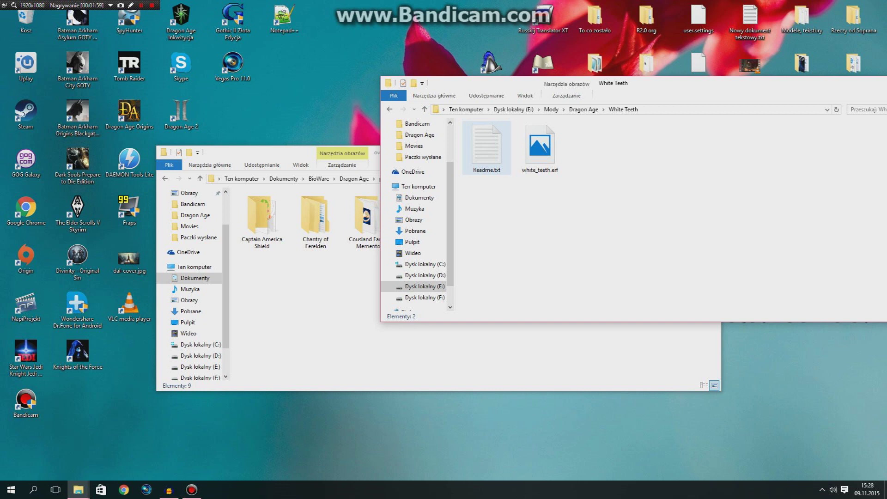
{"action": "left_click", "coordinate": [557, 160]}
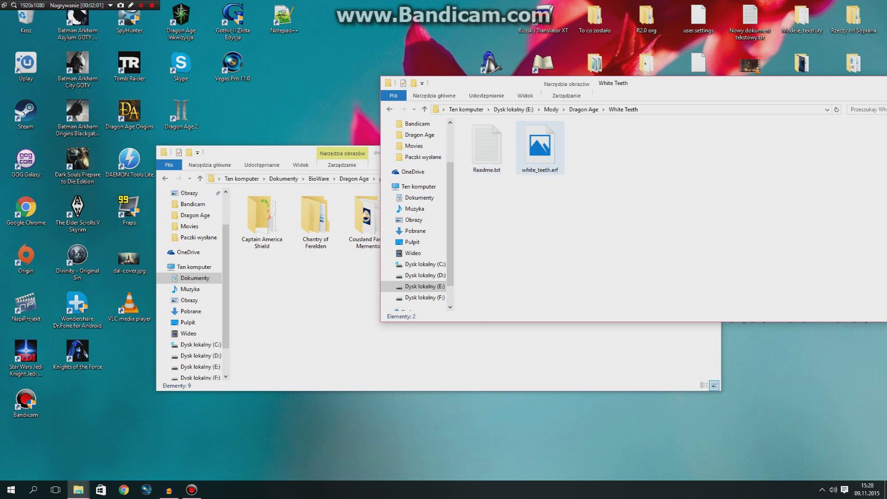
- Copy white_teeth.erf from the White Teeth folder into the override folder, replacing the existing file
{"action": "right_click", "coordinate": [557, 159]}
{"action": "left_click", "coordinate": [596, 275]}
{"action": "right_click", "coordinate": [356, 306]}
{"action": "left_click", "coordinate": [379, 382]}
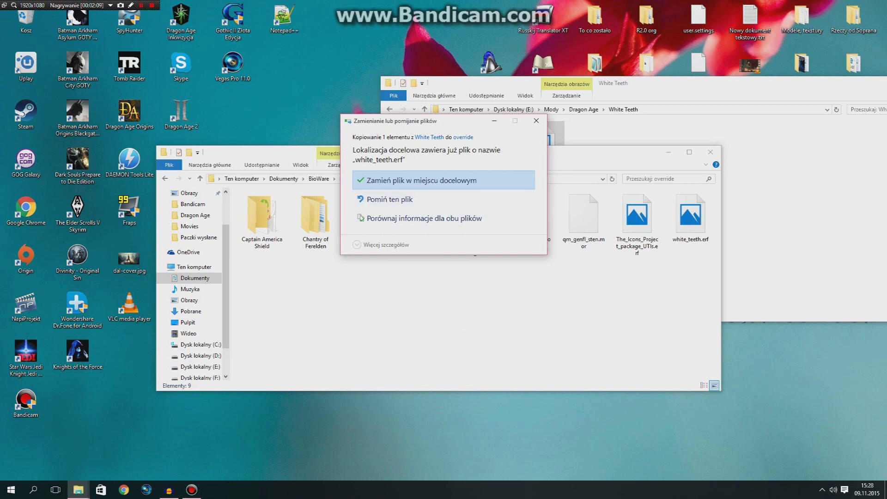
{"action": "left_click", "coordinate": [420, 180]}
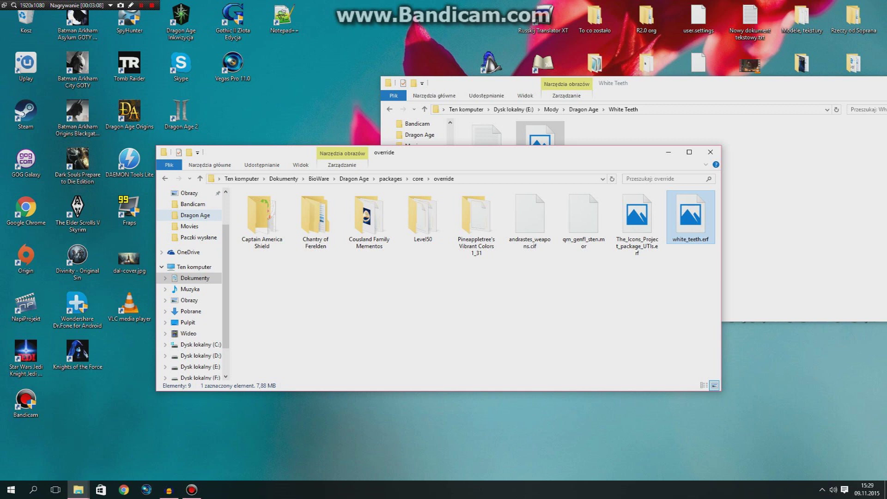
- Open the AddIns folder in Documents\BioWare\Dragon Age and select the Kirkwall_exports add-in folder
{"action": "left_click", "coordinate": [195, 215]}
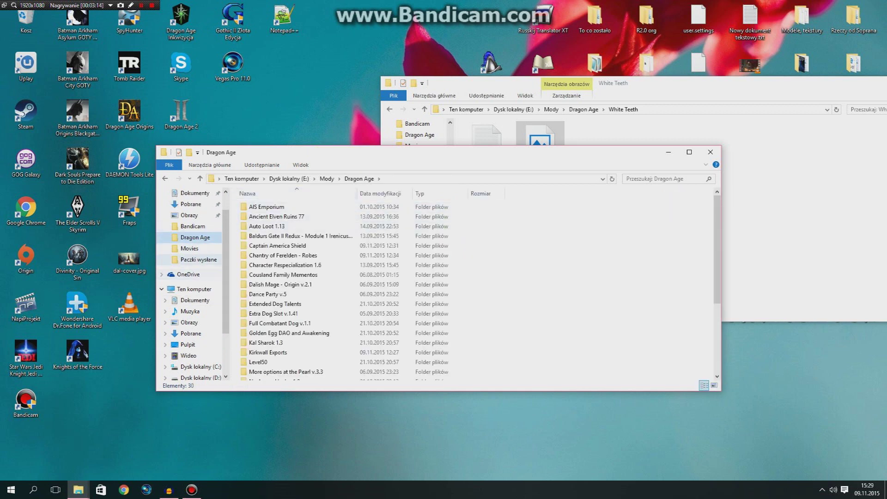
{"action": "left_click", "coordinate": [194, 192]}
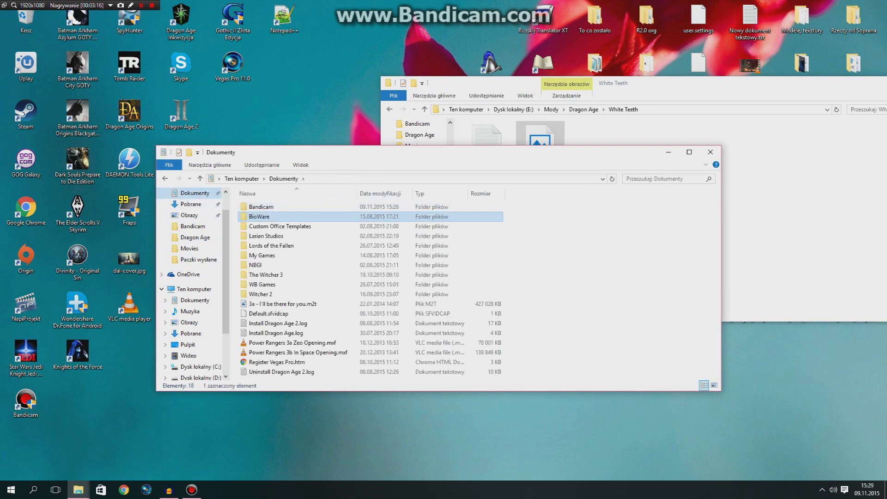
{"action": "double_click", "coordinate": [259, 217]}
{"action": "double_click", "coordinate": [261, 206]}
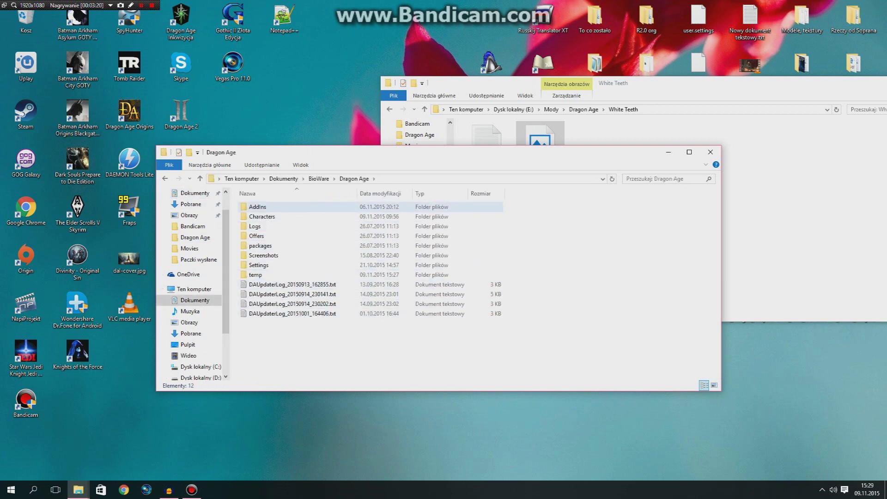
{"action": "double_click", "coordinate": [259, 206]}
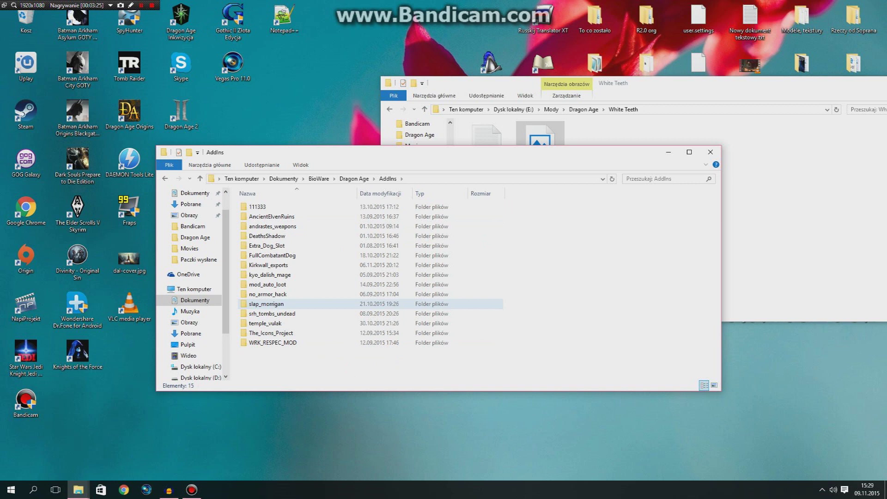
{"action": "left_click", "coordinate": [268, 265]}
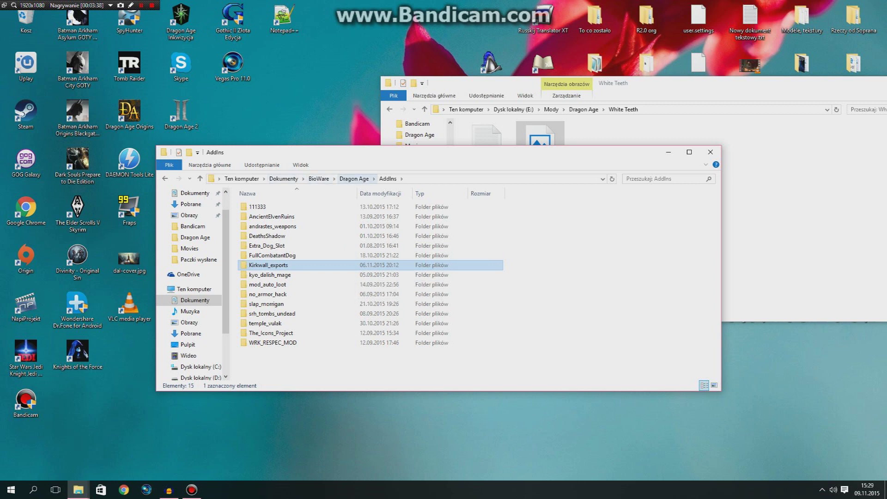
- Go back to the packages\core\override folder and select The_Icons_Project_package_UTIs.erf
{"action": "left_click", "coordinate": [354, 178]}
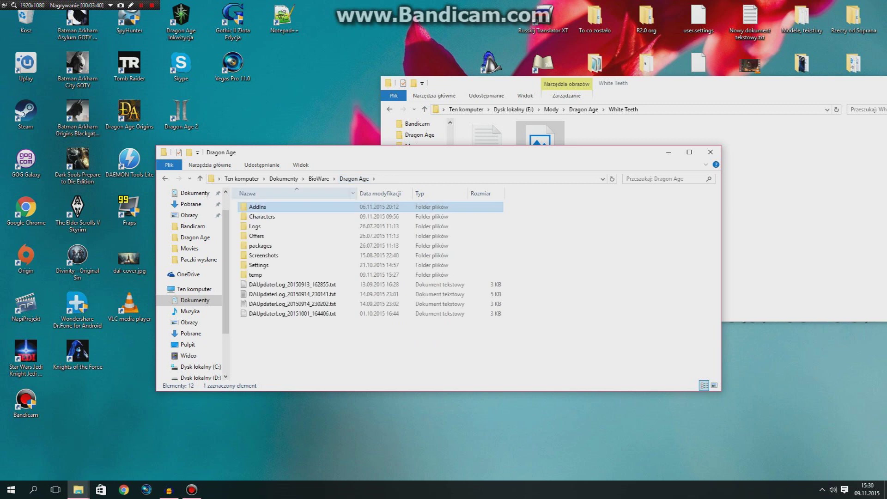
{"action": "double_click", "coordinate": [260, 246]}
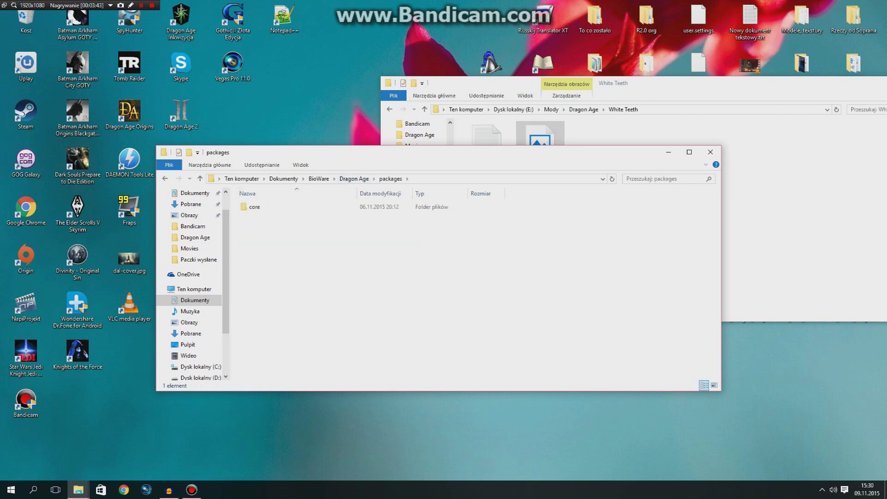
{"action": "double_click", "coordinate": [254, 206]}
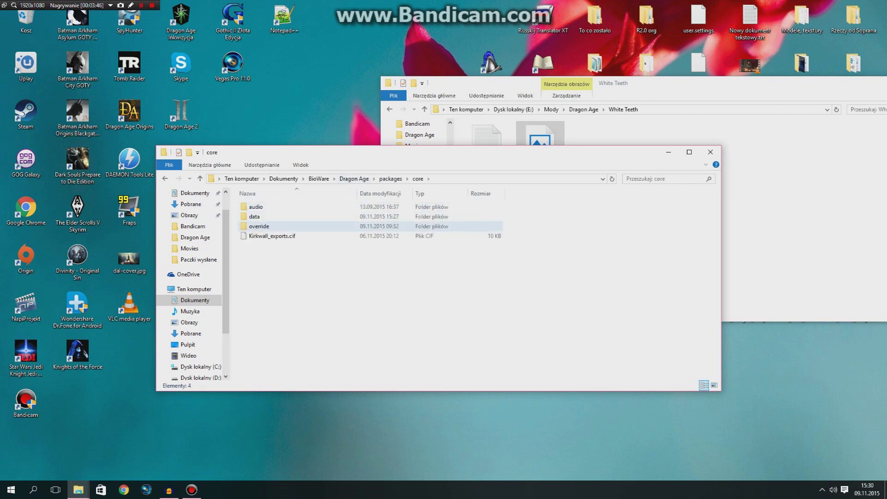
{"action": "double_click", "coordinate": [257, 227]}
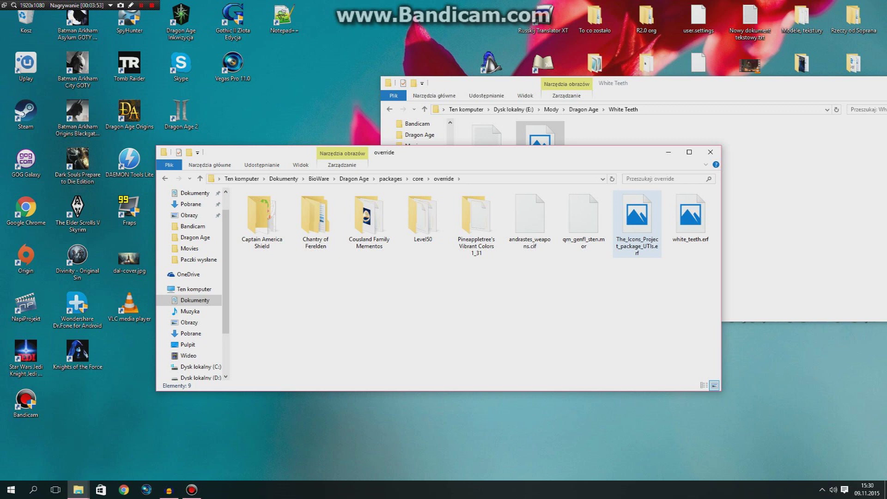
{"action": "left_click", "coordinate": [636, 217]}
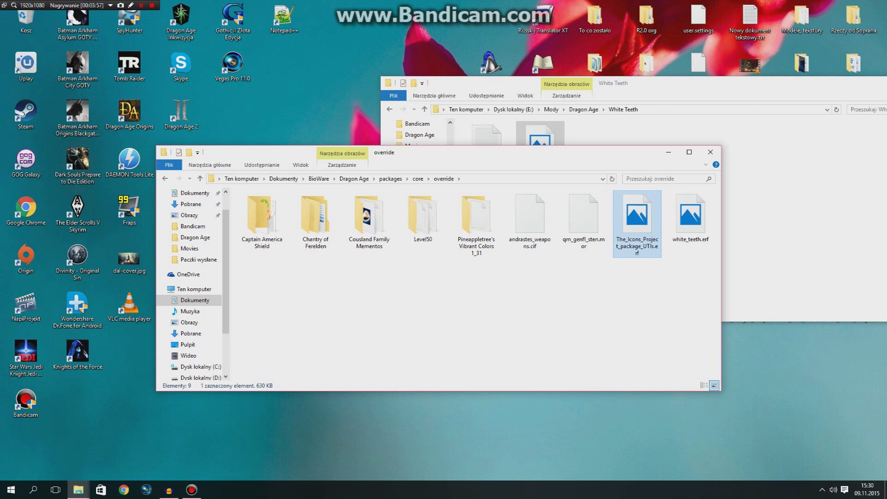